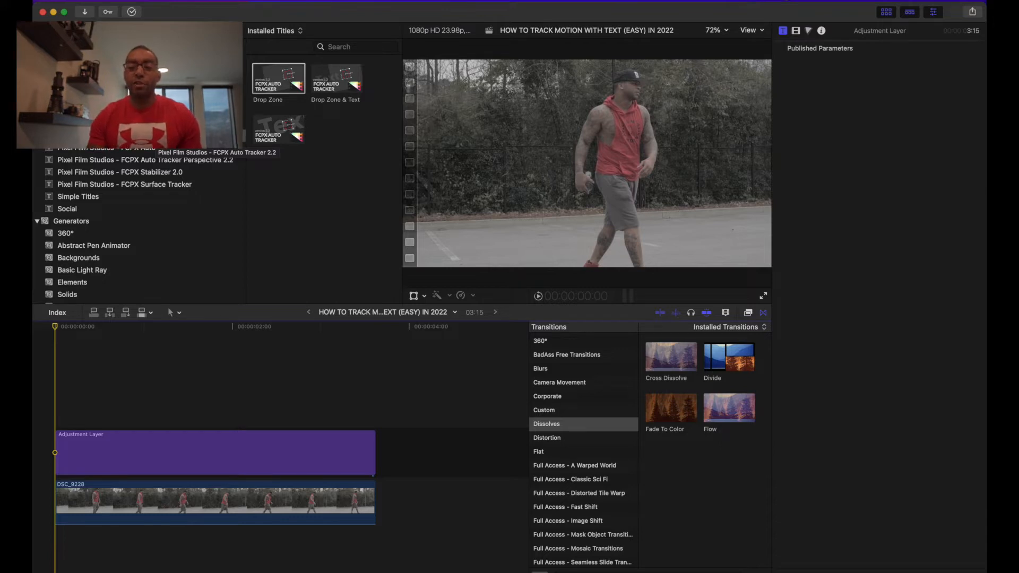
- Search the installed titles for "bas" and add a Basic Title above the adjustment layer at the timeline's start
scroll(133, 228, "up", 10)
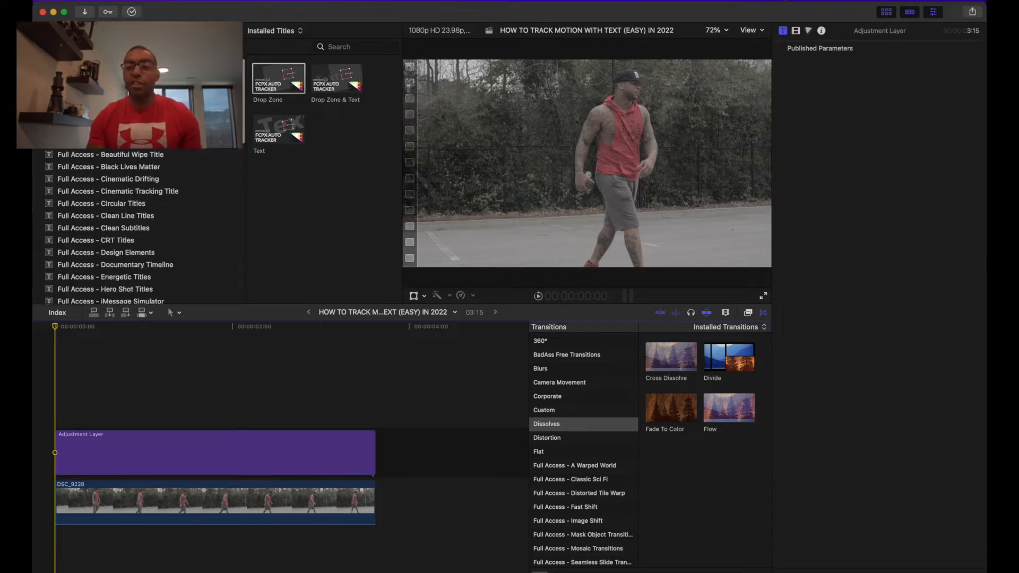
left_click(350, 47)
type("ba")
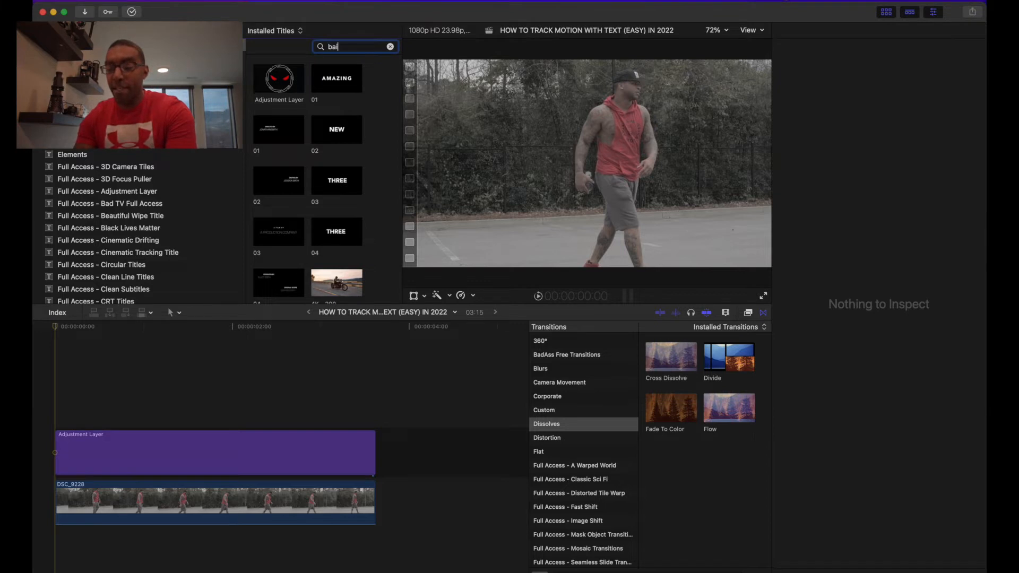
type("s")
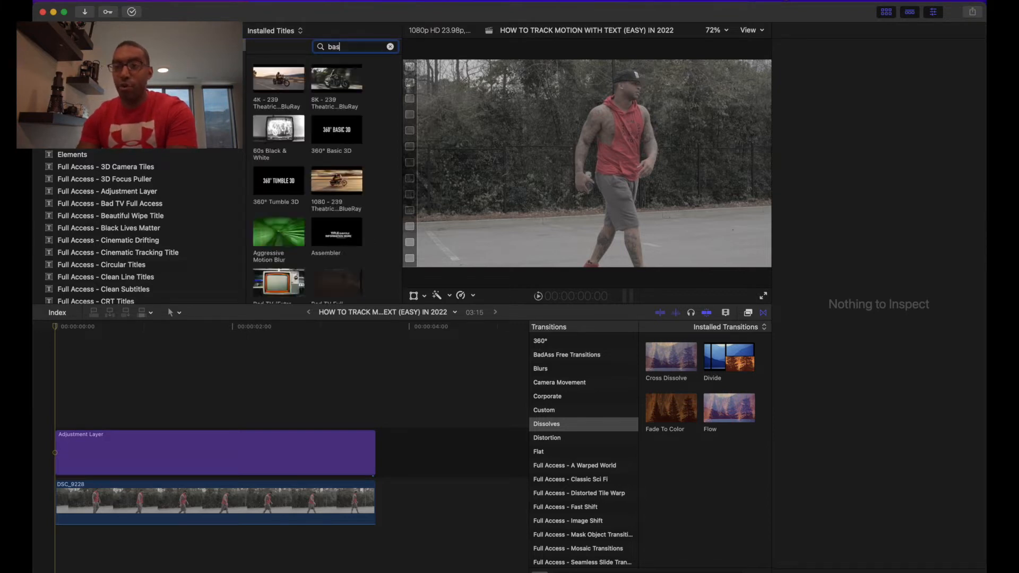
left_click(282, 183)
left_click_drag(282, 183, 183, 419)
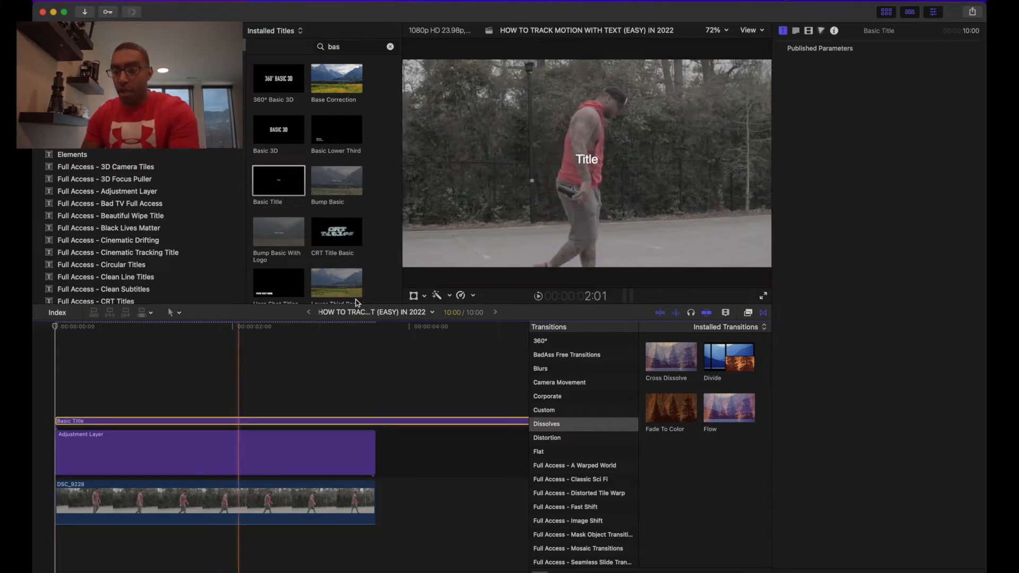
left_click_drag(595, 167, 596, 166)
double_click(595, 165)
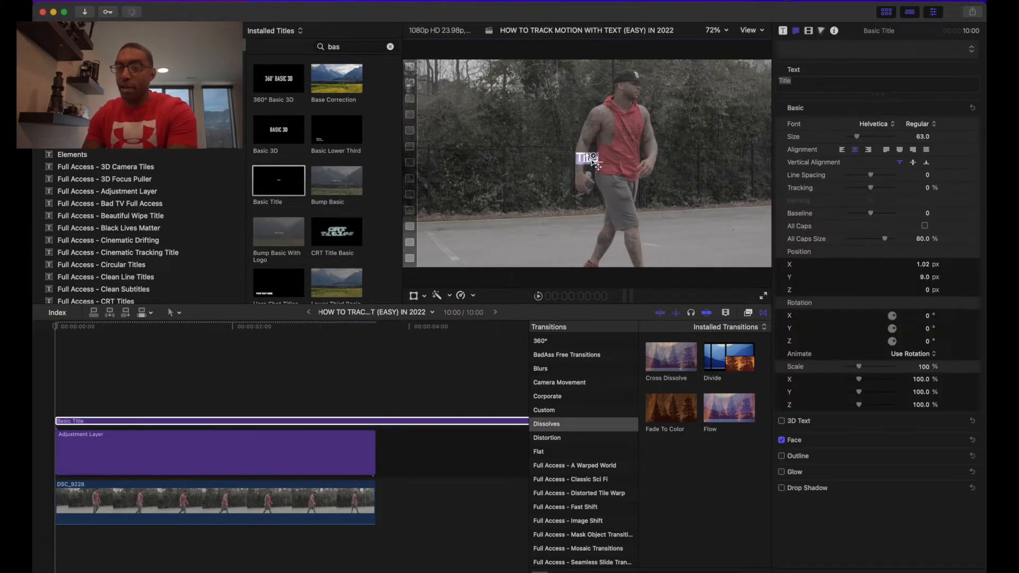
left_click_drag(829, 81, 770, 82)
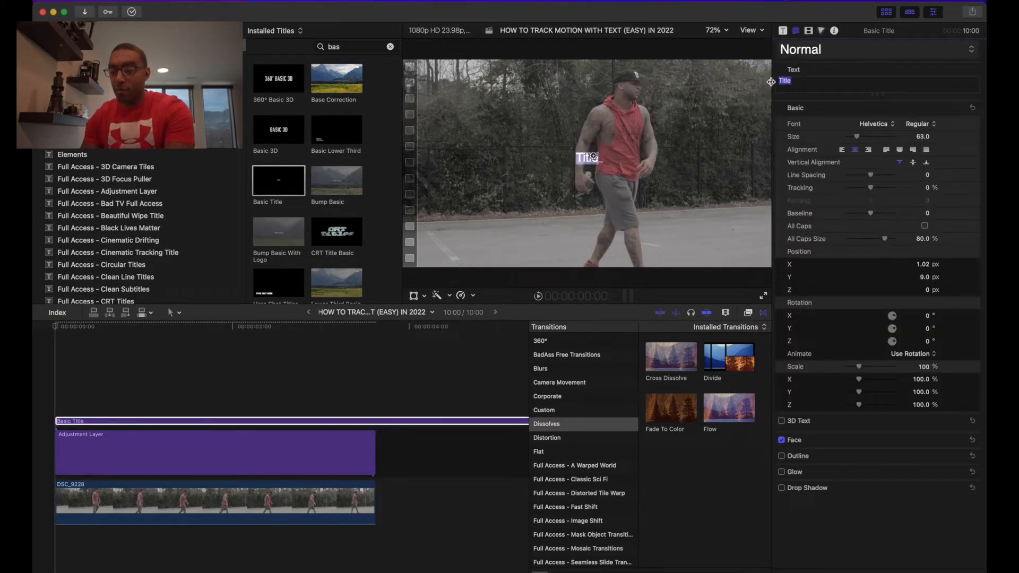
type("@TEAM")
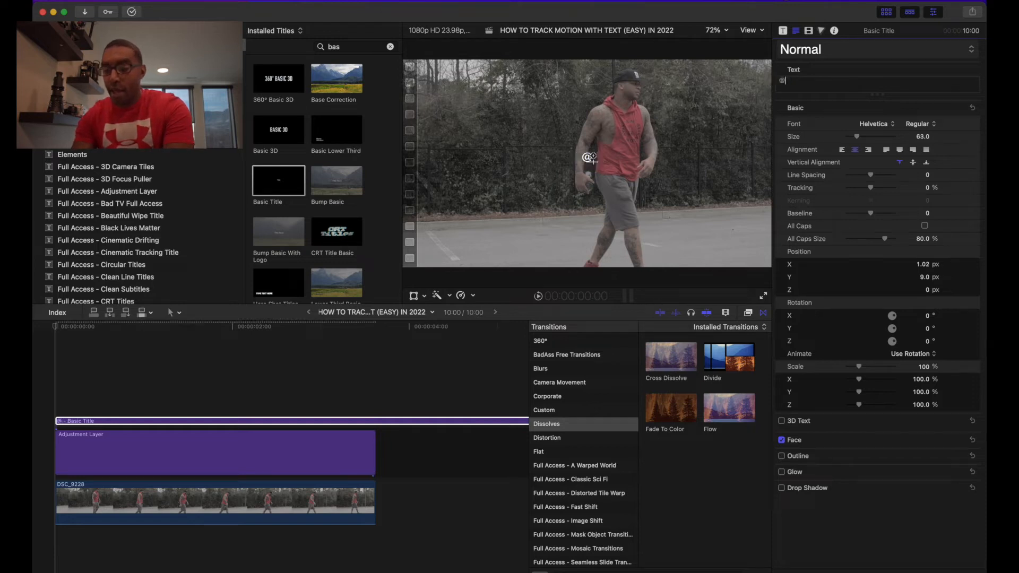
key("BackSpace")
type("STARY")
key("BackSpace")
key("BackSpace")
type("YMOTIVATED")
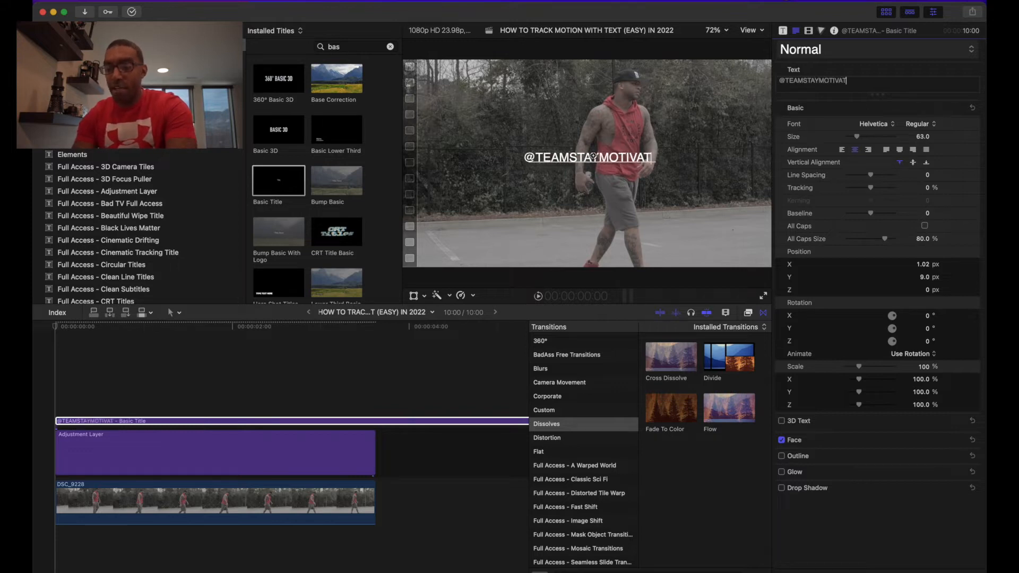
left_click_drag(778, 81, 855, 80)
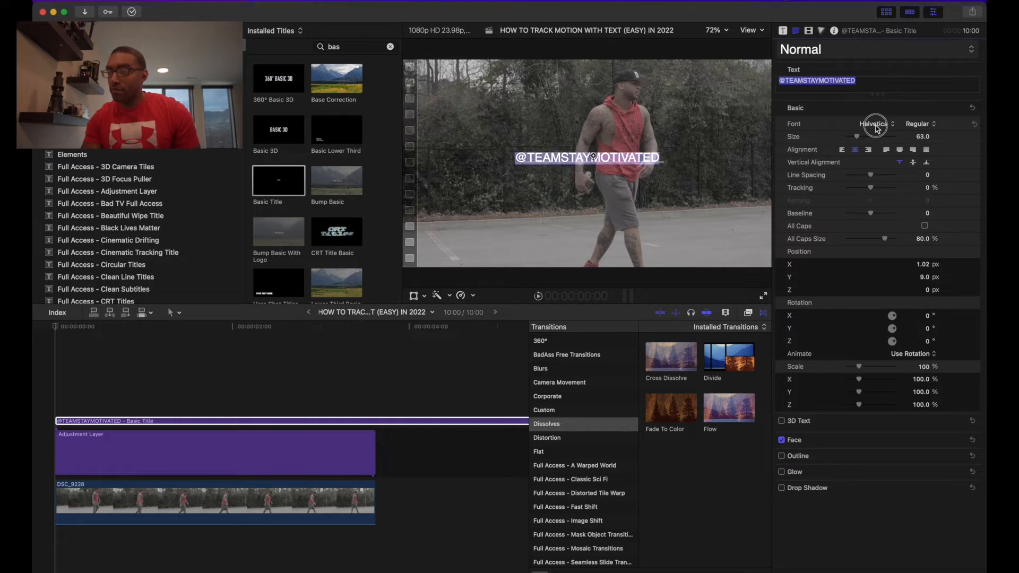
left_click(874, 124)
left_click(882, 274)
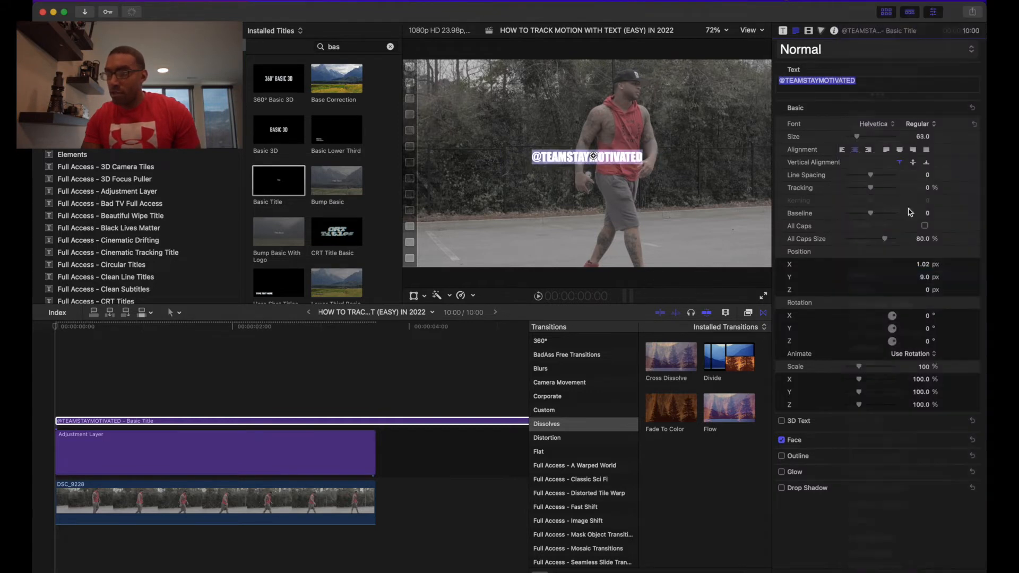
left_click_drag(858, 139, 860, 139)
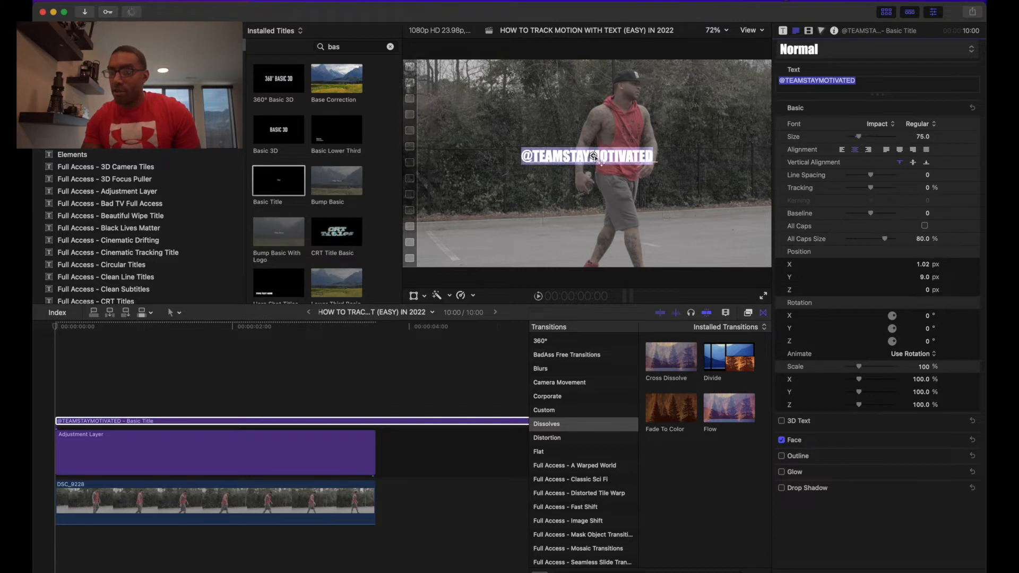
left_click_drag(594, 156, 510, 160)
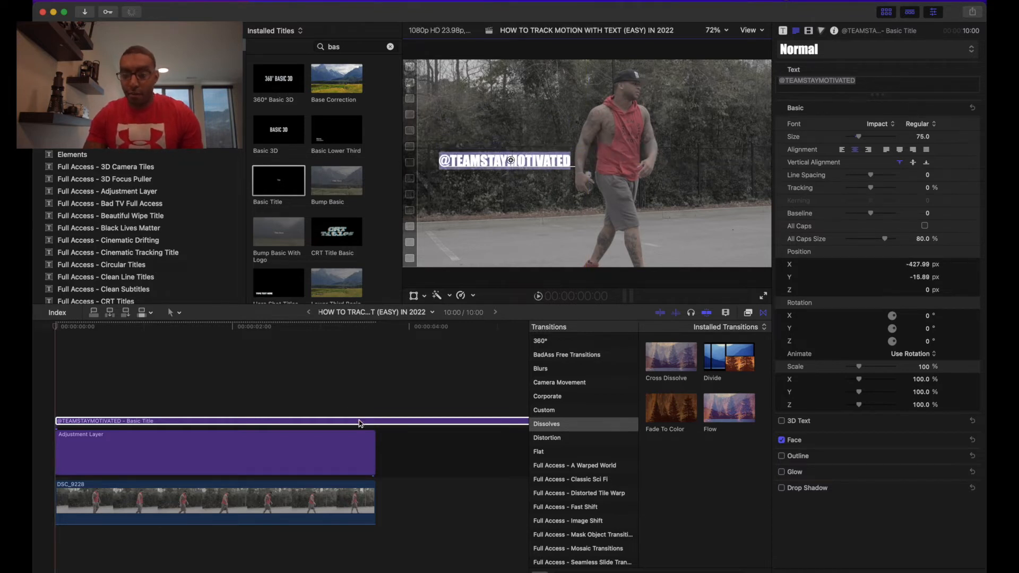
type("b")
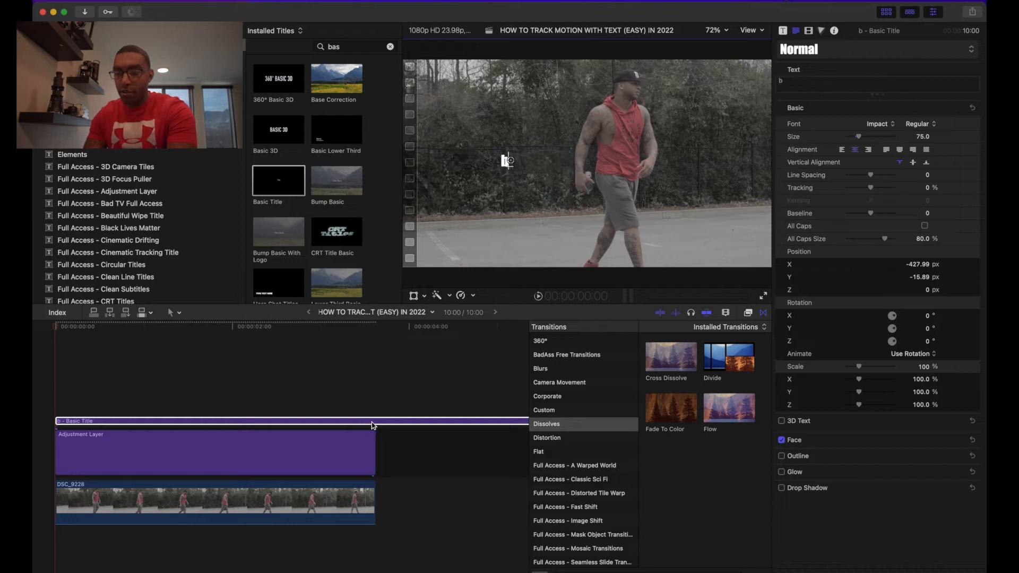
left_click(139, 0)
left_click(150, 9)
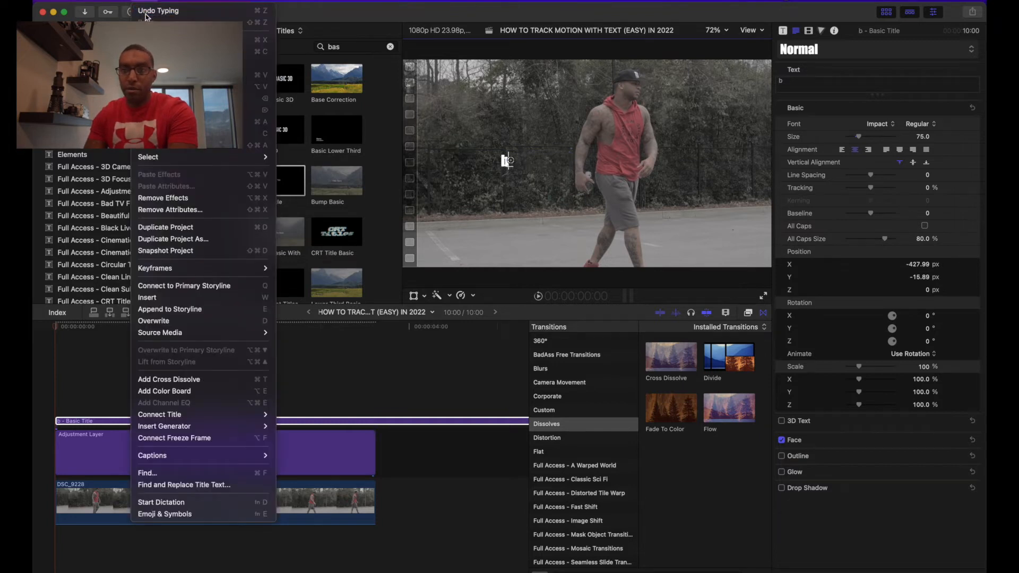
left_click(353, 399)
key("b")
left_click(375, 422)
key("a")
left_click(389, 422)
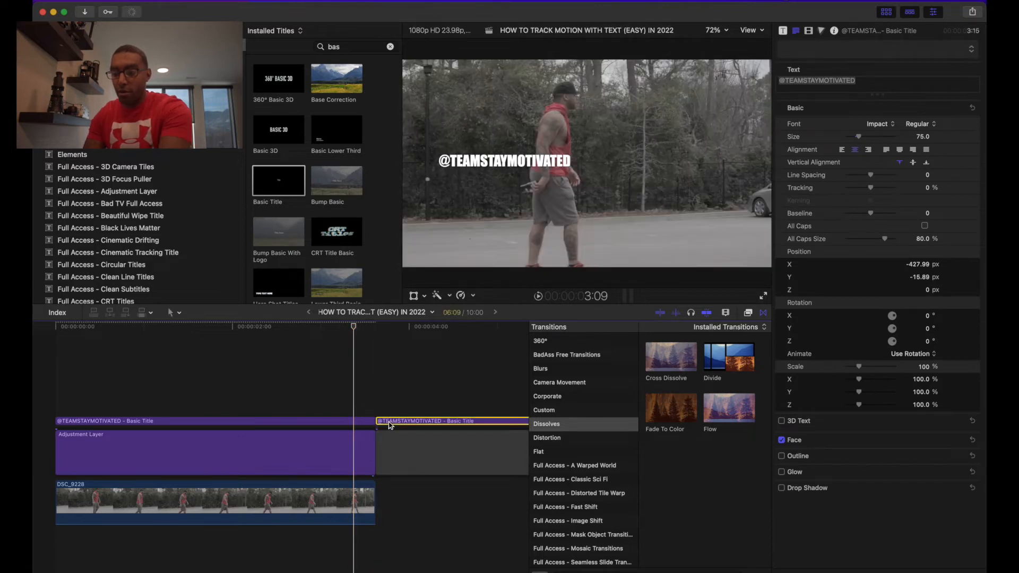
key("Delete")
left_click_drag(292, 422, 418, 446)
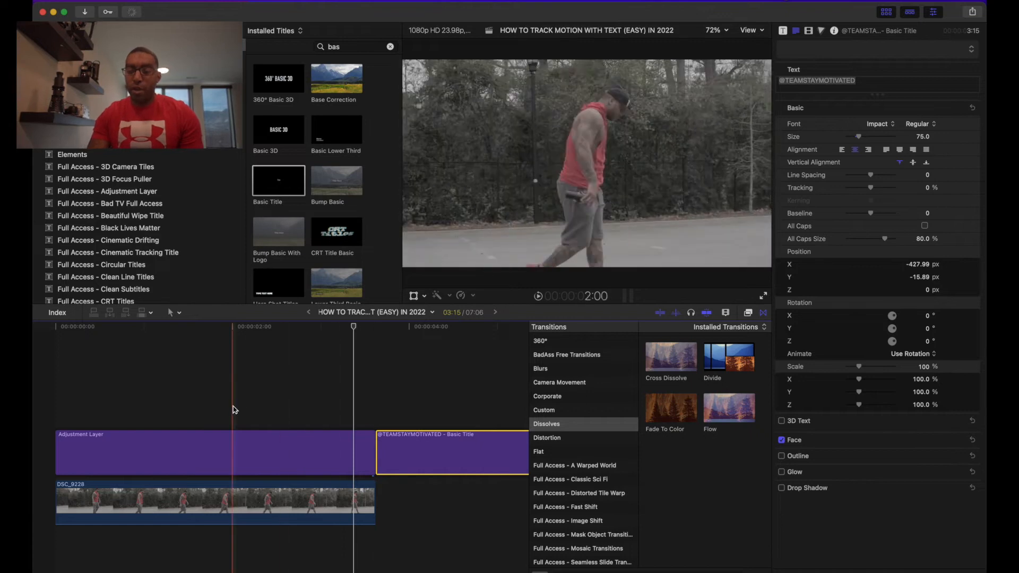
- Clear the title search and add Drop Zone from Pixel Film Studios - FCPX Auto Tracker 2.2 above the adjustment layer at the start
left_click(390, 47)
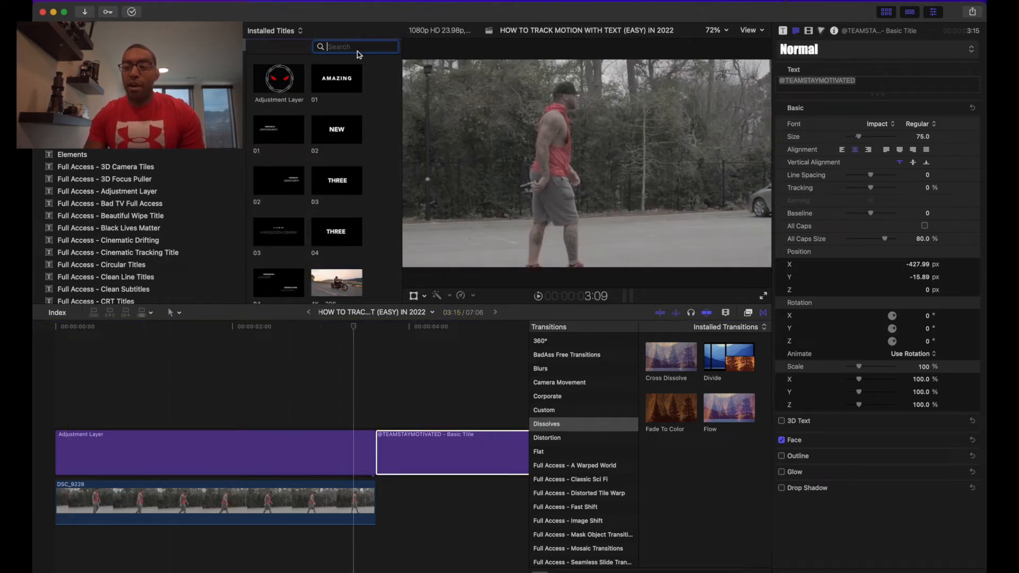
scroll(88, 158, "down", 10)
right_click(87, 156)
left_click(88, 156)
scroll(212, 150, "down", 3)
scroll(207, 159, "down", 5)
left_click(192, 177)
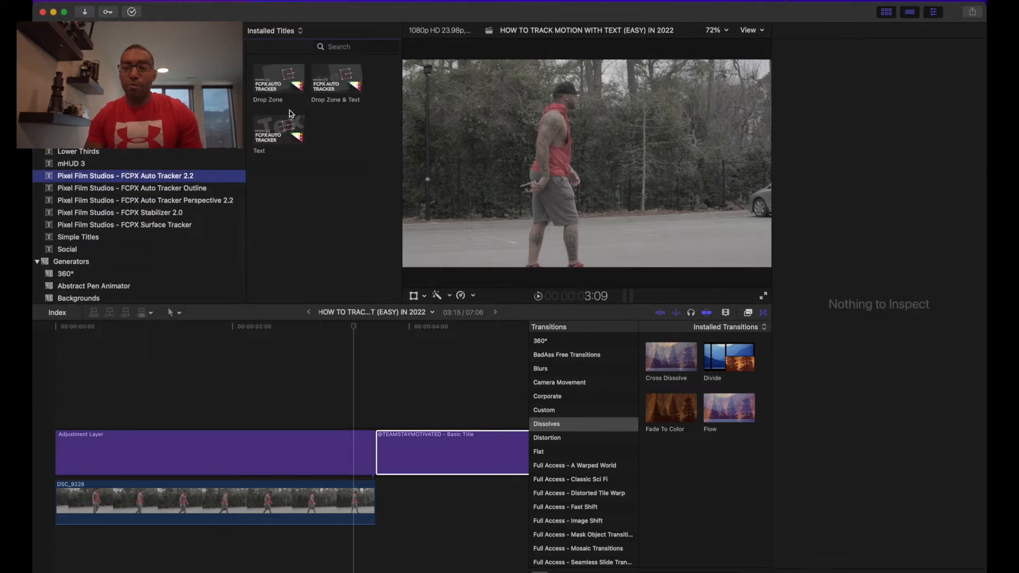
left_click_drag(279, 78, 56, 420)
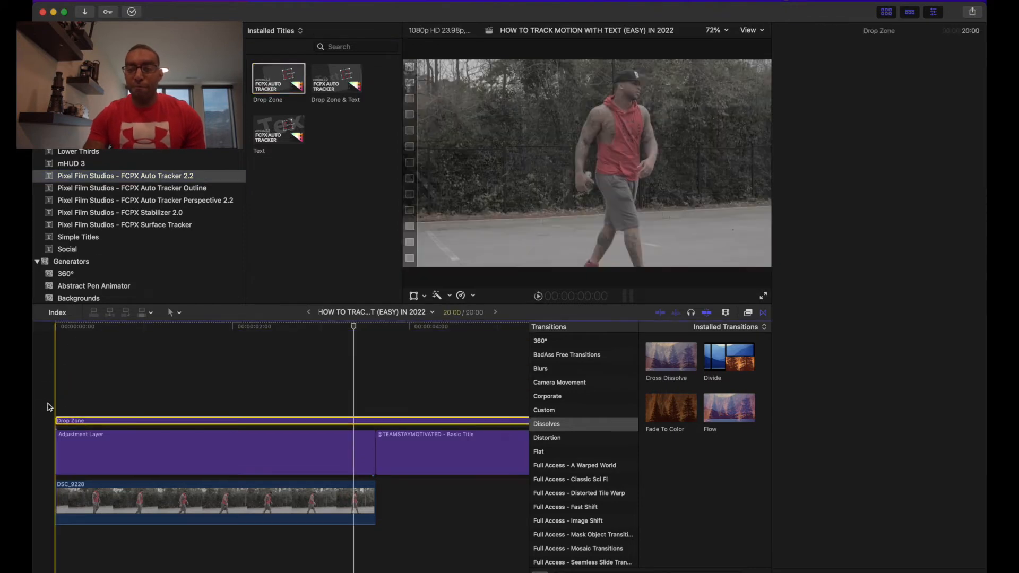
- Cut the Drop Zone title at the end of the video clip and delete the excess part
key("super+b")
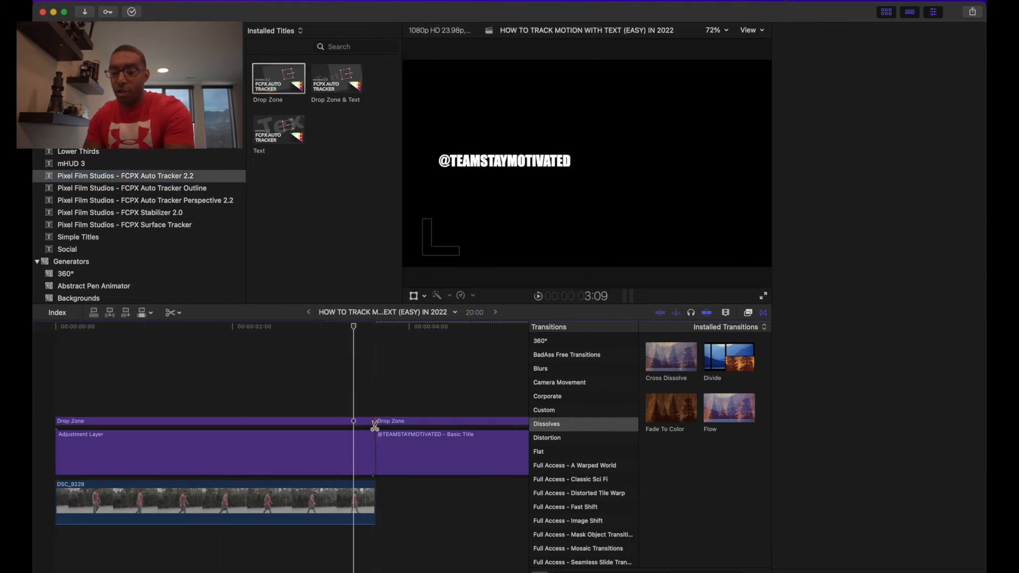
left_click(390, 423)
key("Delete")
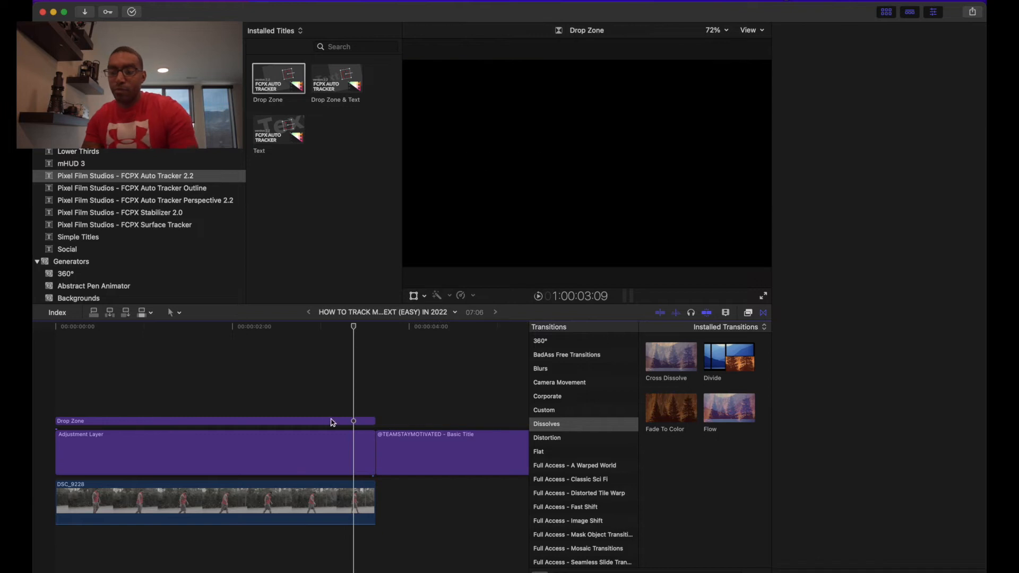
- Open the Track Editor for the Drop Zone title with the playhead at the start of the timeline
left_click(319, 421)
left_click(218, 333)
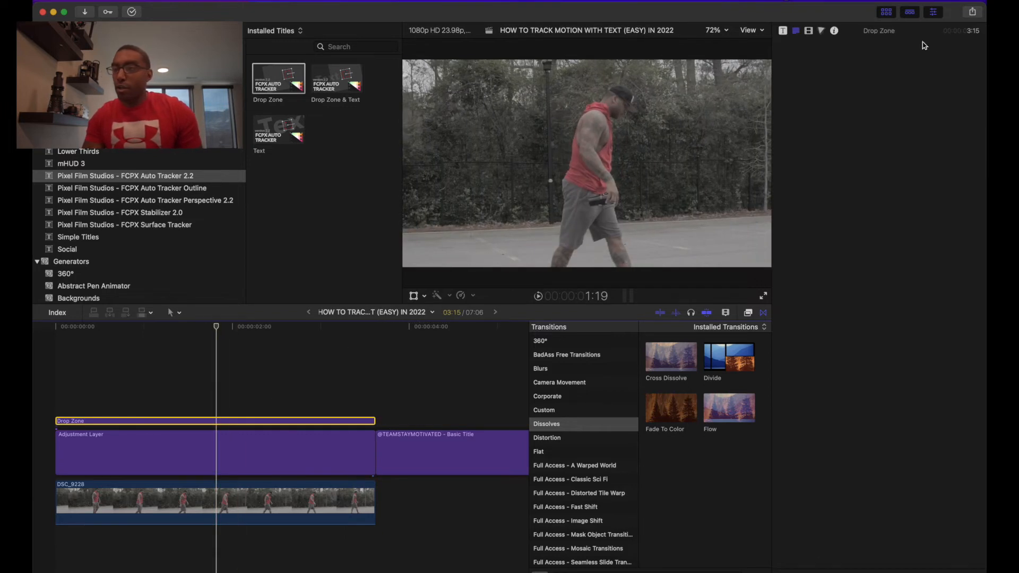
left_click(783, 31)
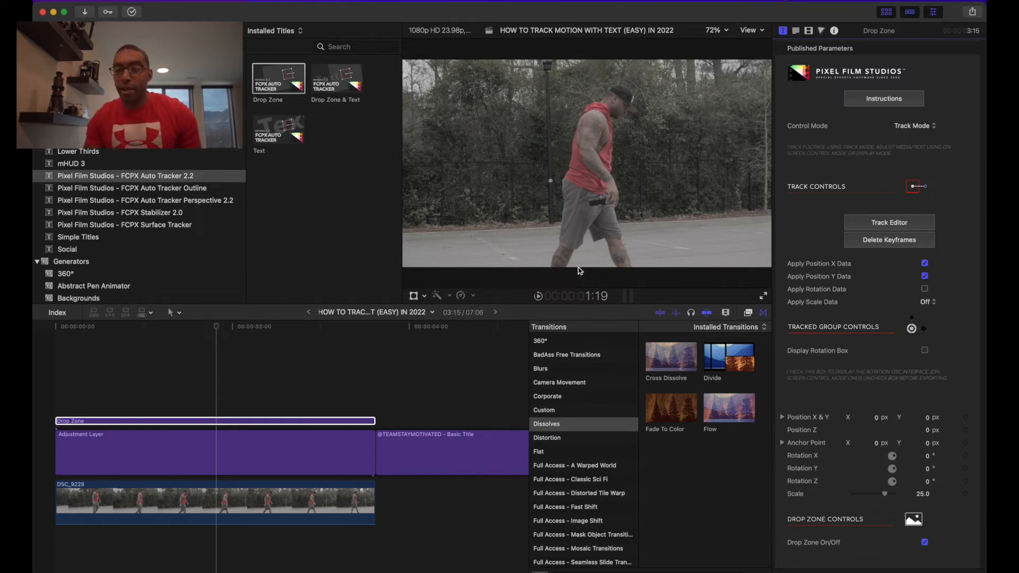
left_click(48, 330)
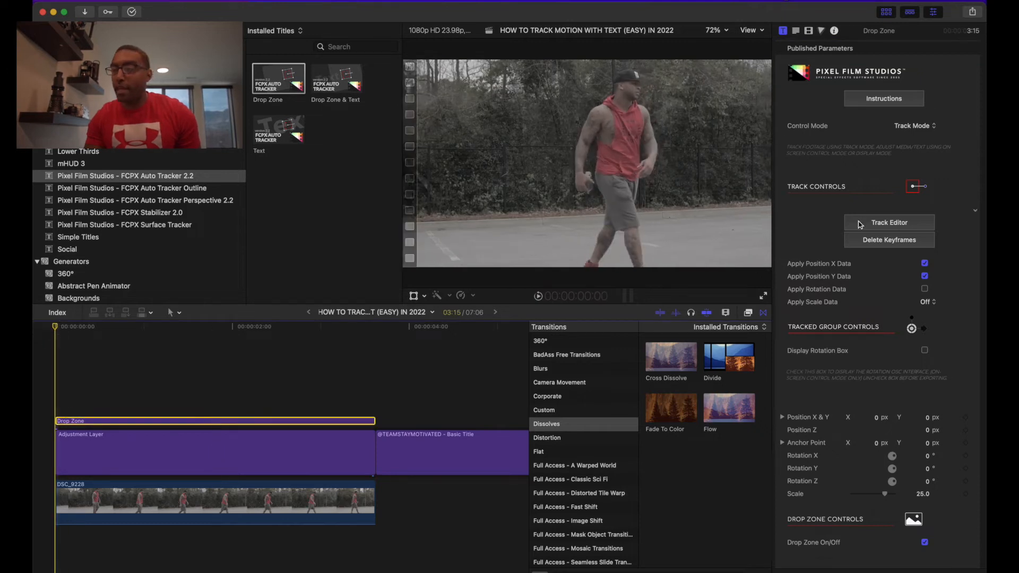
left_click(885, 225)
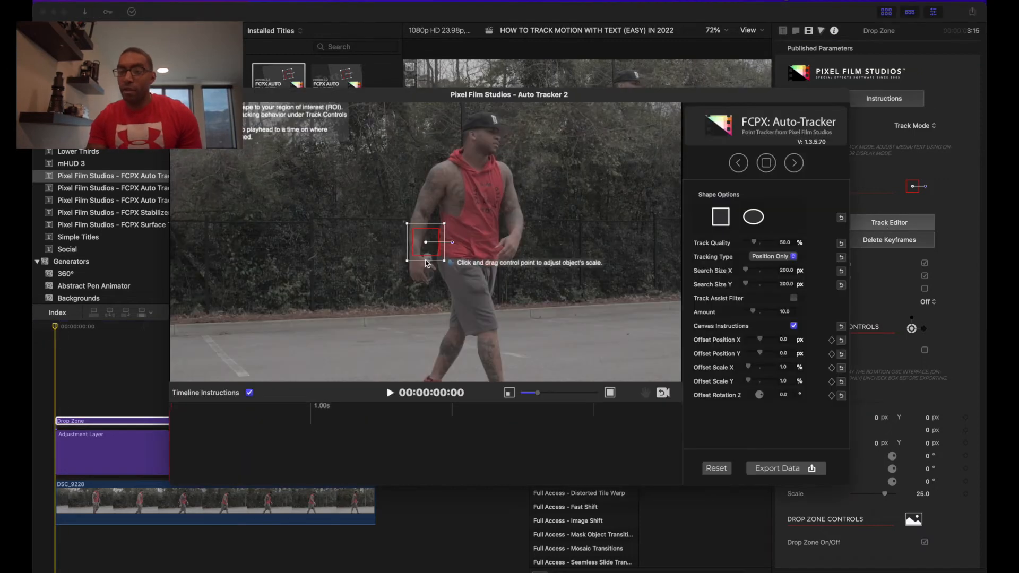
- Place the tracking box over the man's head and shrink it to a scale of about 0.57 by 0.62
left_click_drag(427, 244, 474, 142)
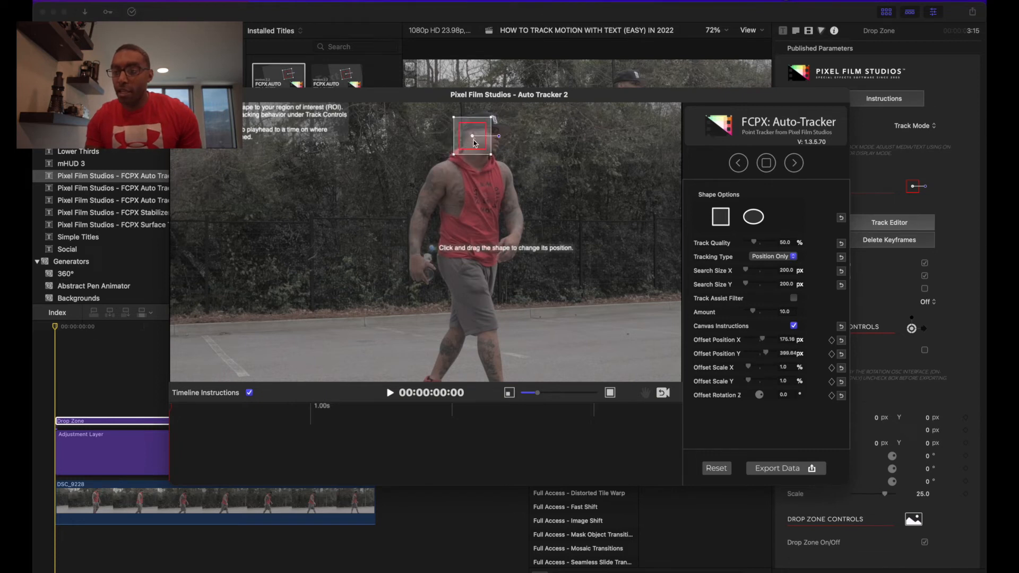
mouse_move(537, 395)
left_mouse_down()
mouse_move(546, 395)
mouse_move(532, 396)
left_mouse_up()
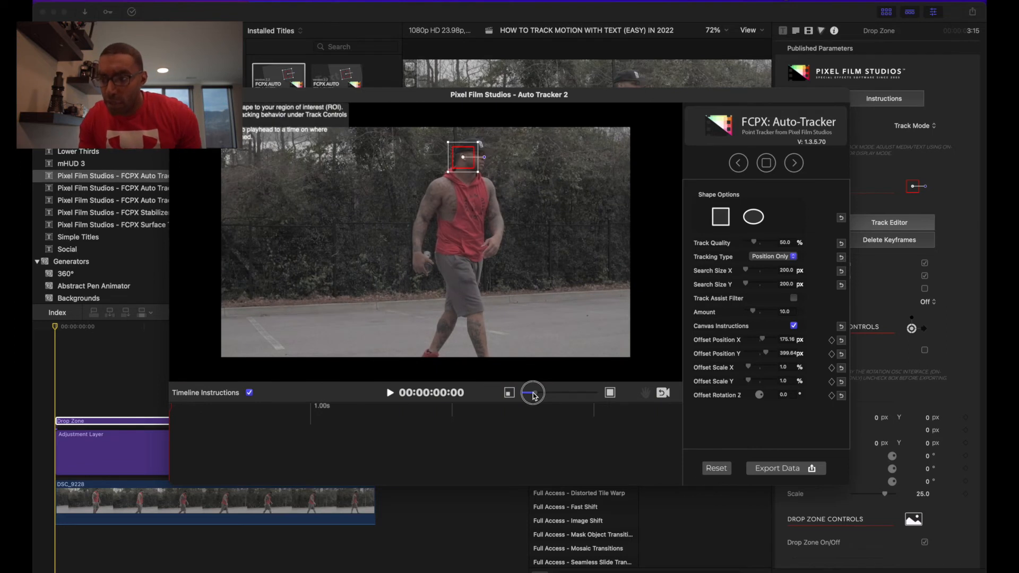
left_click_drag(478, 172, 472, 168)
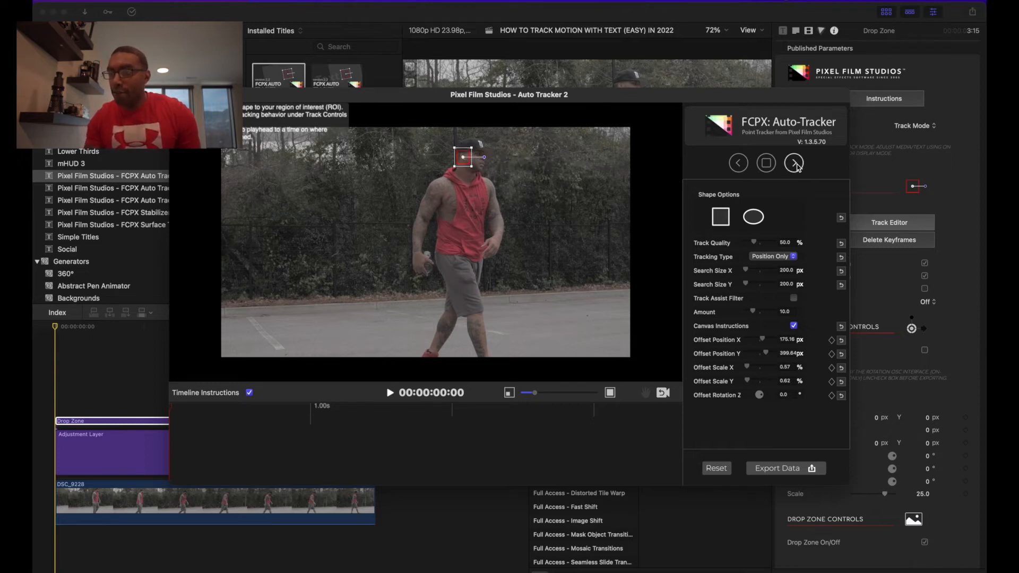
- Track the man's head forward with the tracking type Position + Scale and export the tracking data
left_click(793, 257)
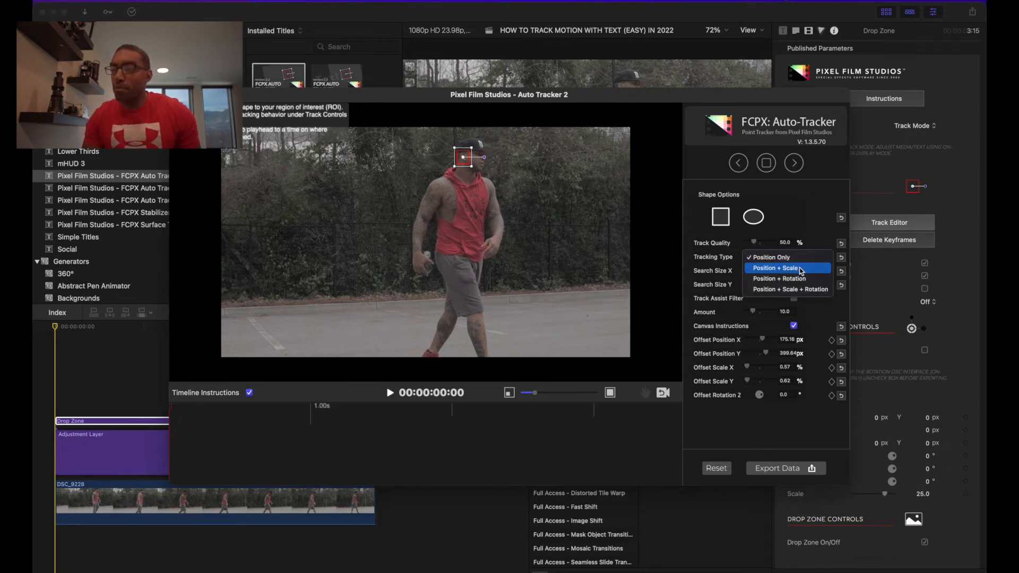
left_click(800, 269)
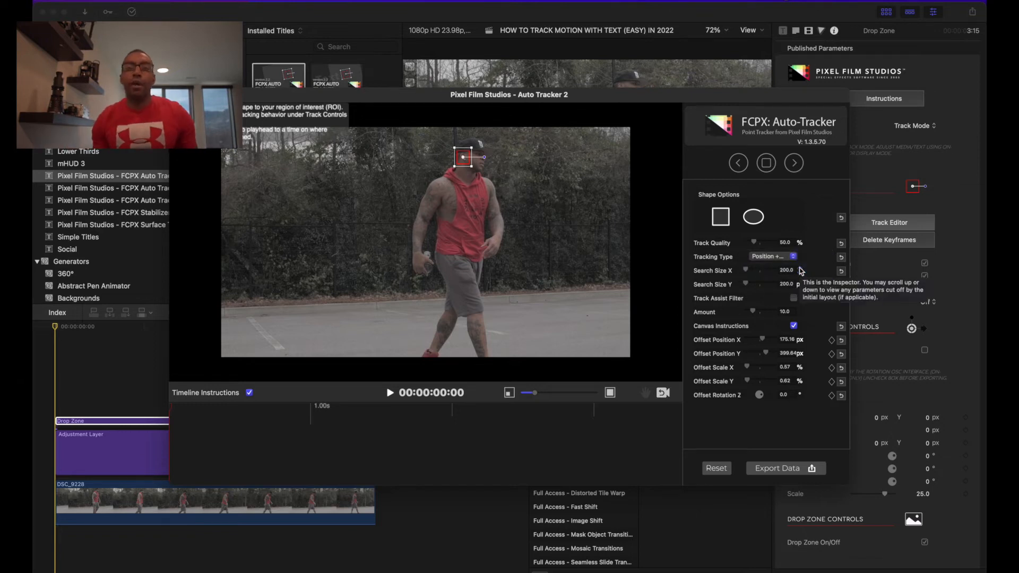
left_click(794, 164)
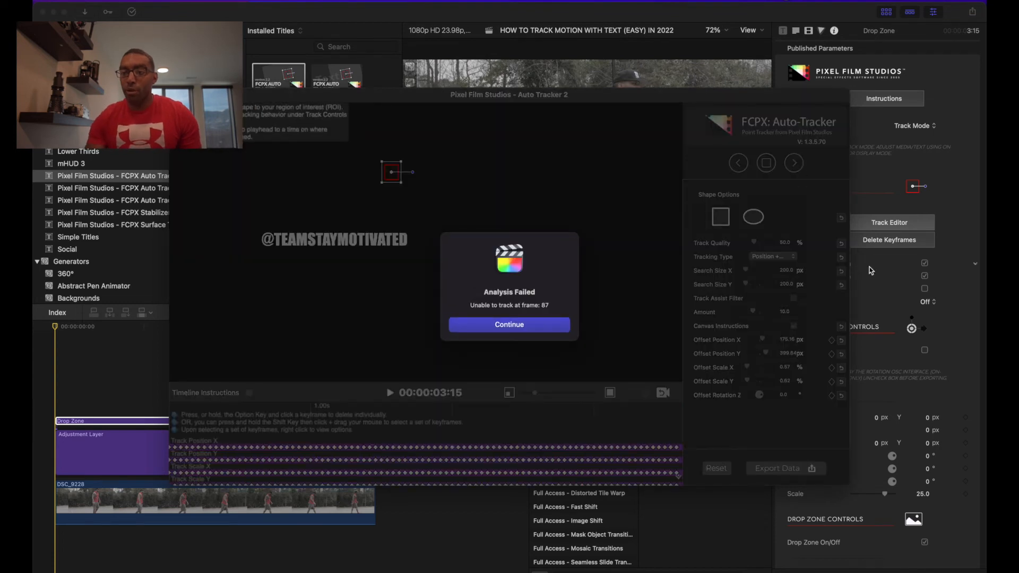
left_click(526, 325)
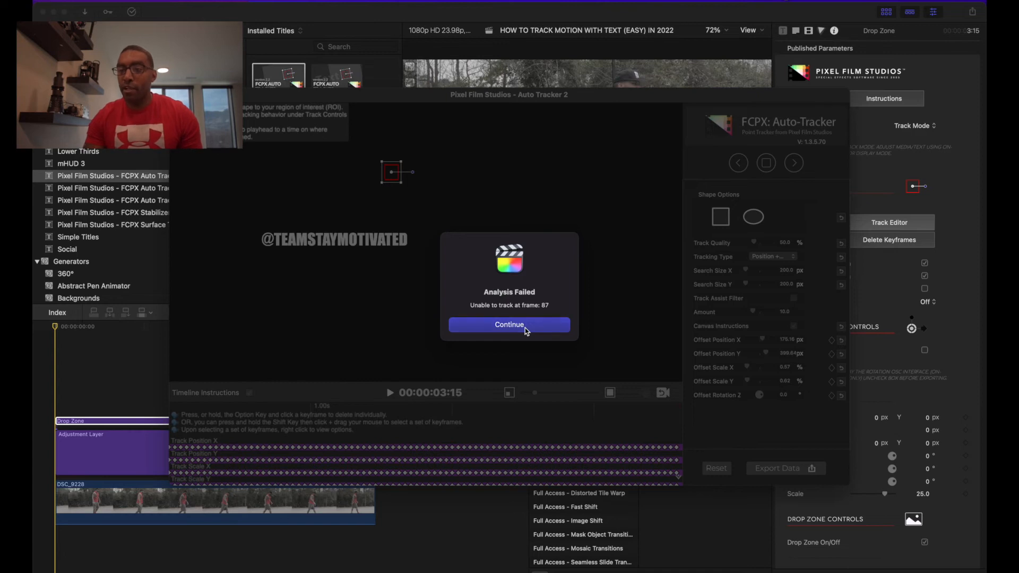
left_click(768, 471)
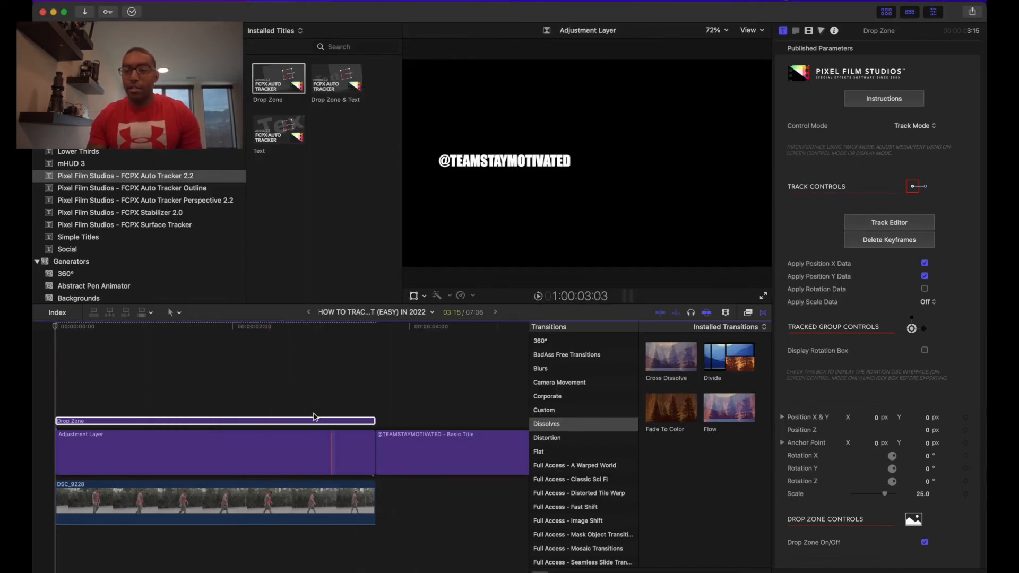
- Switch the Drop Zone title's control mode to Display Mode with the playhead partway through the clip
left_click(199, 326)
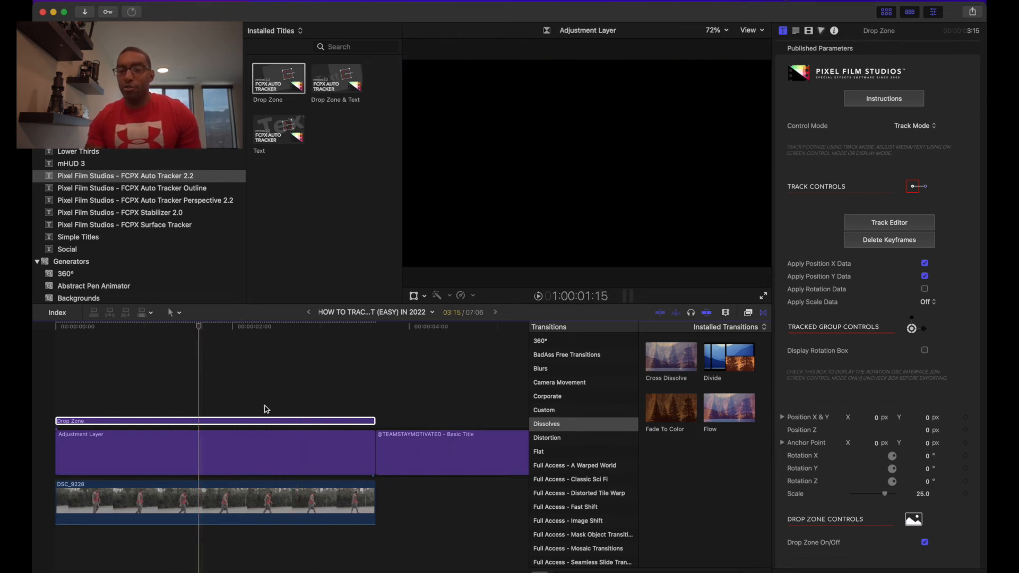
left_click(920, 126)
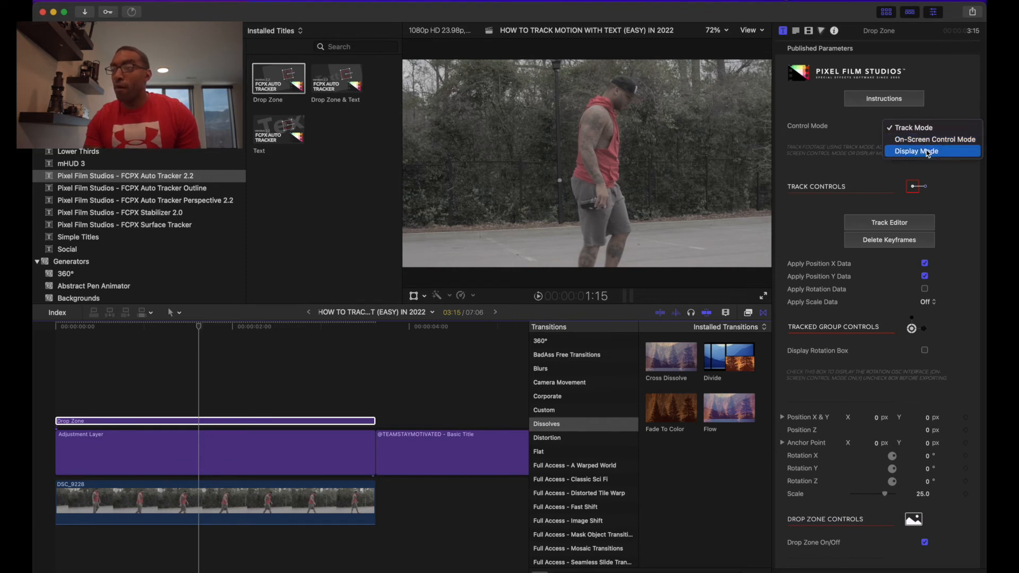
left_click(927, 152)
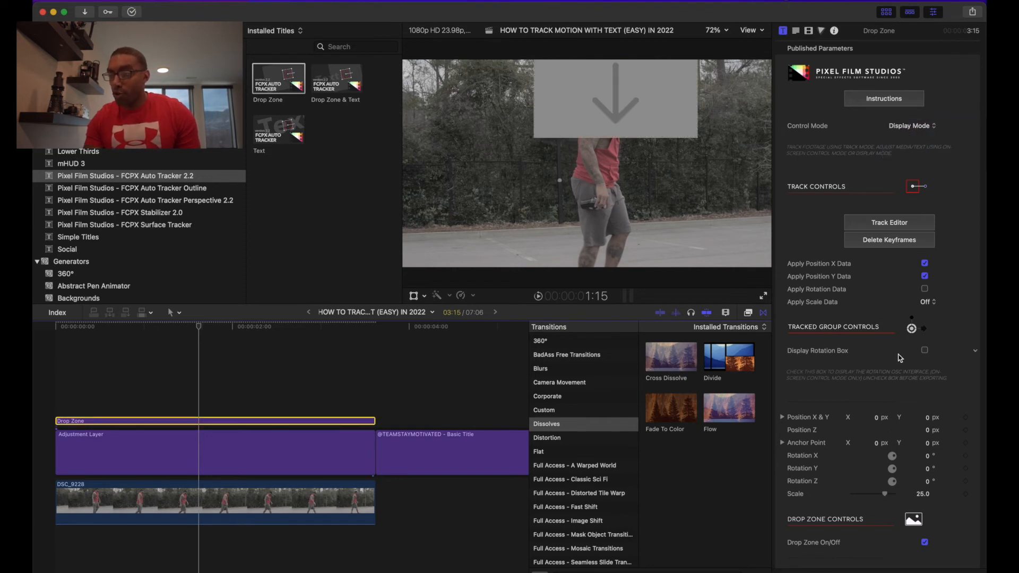
scroll(900, 358, "down", 5)
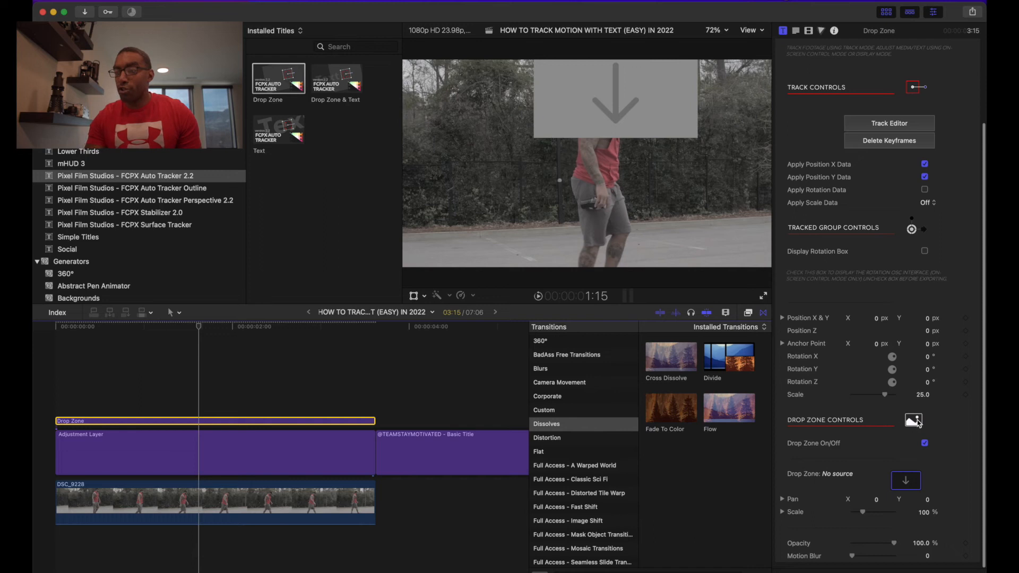
left_click(909, 477)
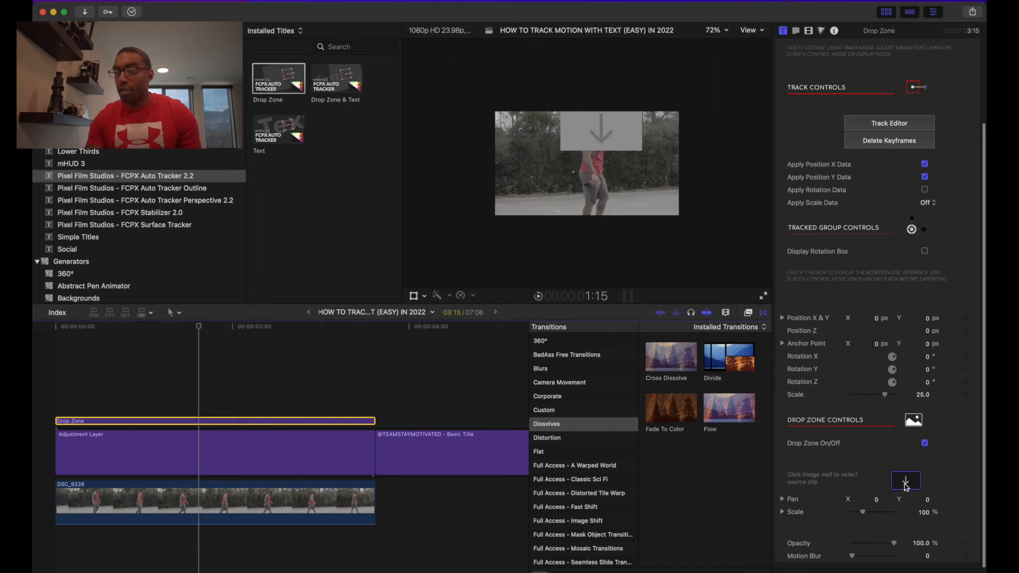
left_click(427, 451)
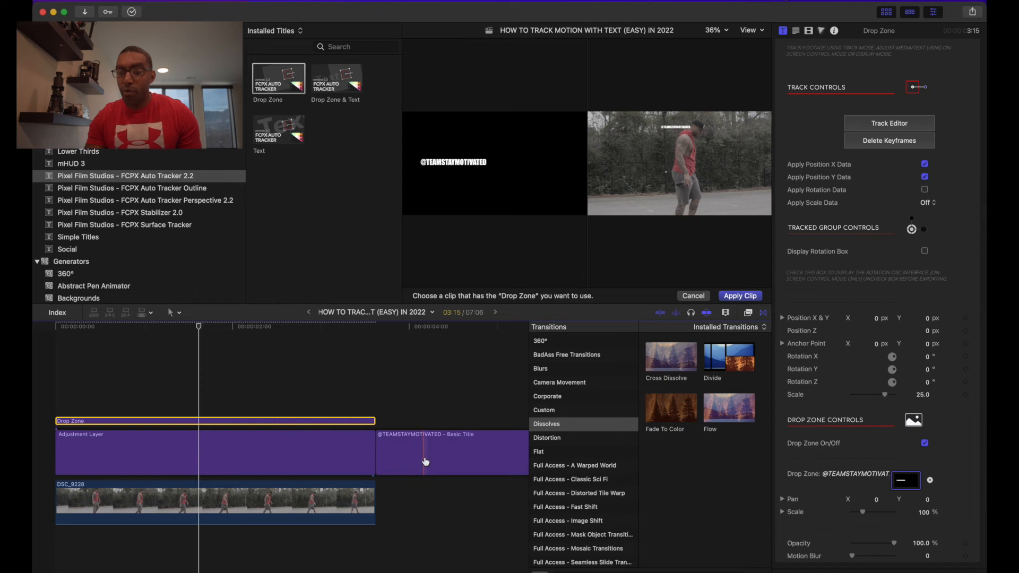
left_click(748, 295)
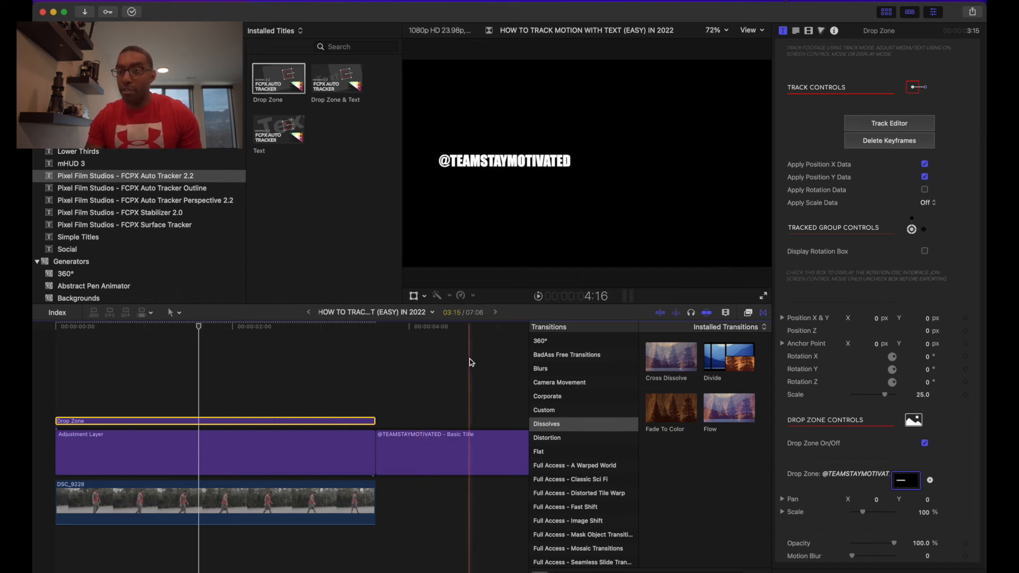
- Enlarge the tracked text by setting the Drop Zone source scale to 117% and the tracked group scale to 32.0
left_click(320, 328)
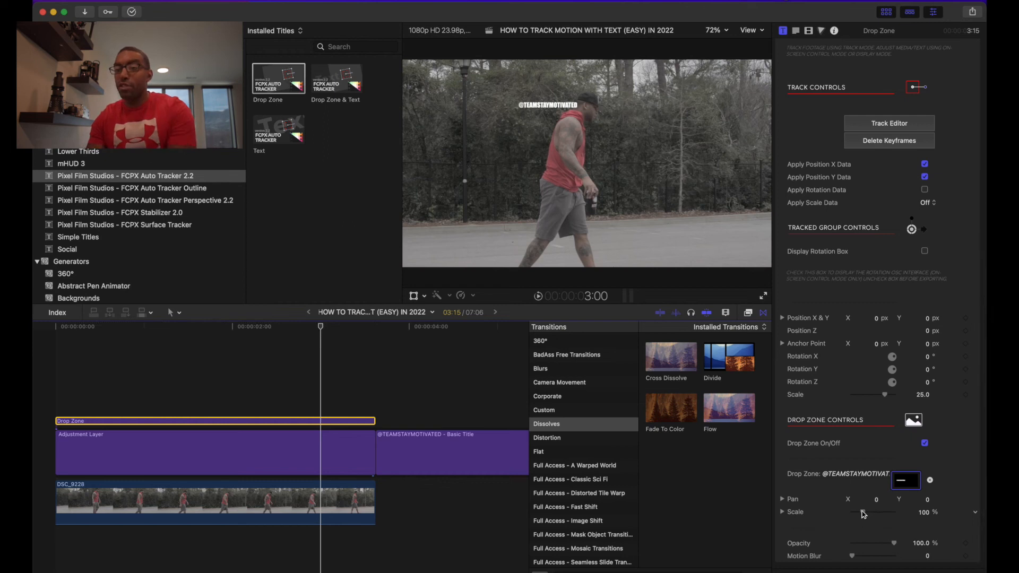
left_click(862, 513)
mouse_move(863, 513)
left_mouse_down()
mouse_move(880, 513)
mouse_move(865, 515)
left_mouse_up()
left_click_drag(884, 395, 889, 400)
left_click_drag(890, 399, 892, 399)
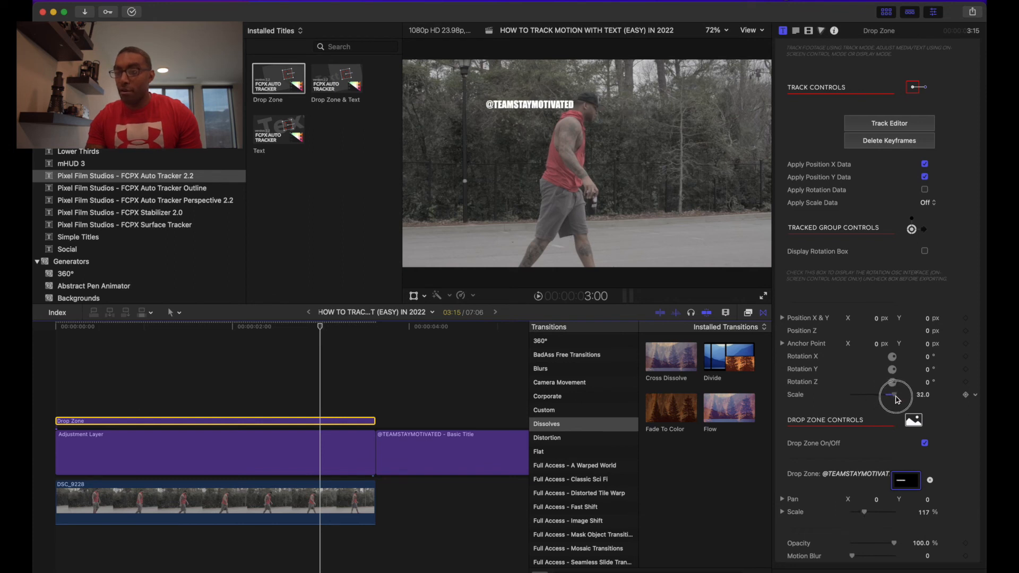
left_click(409, 466)
key("Delete")
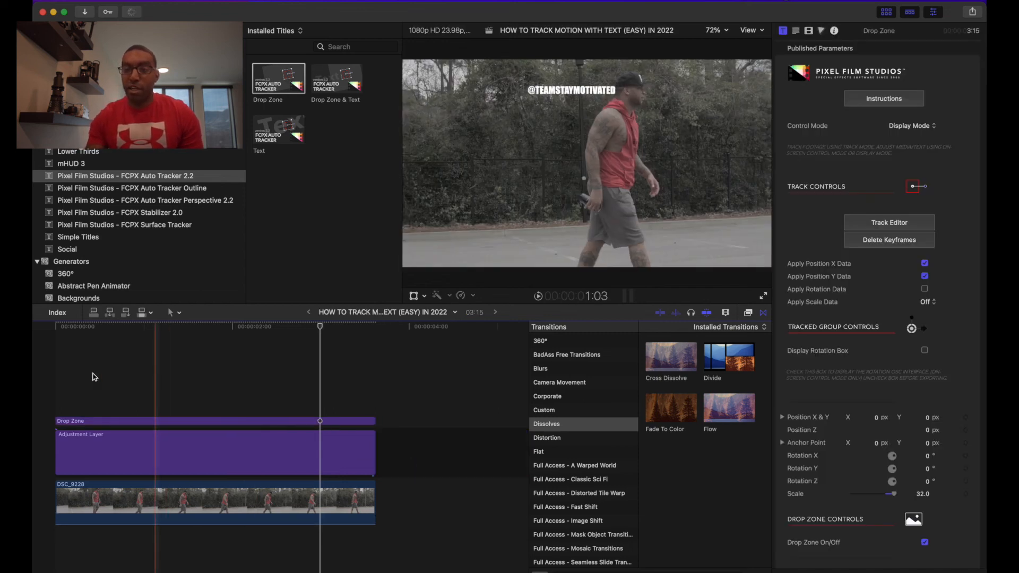
left_click(46, 336)
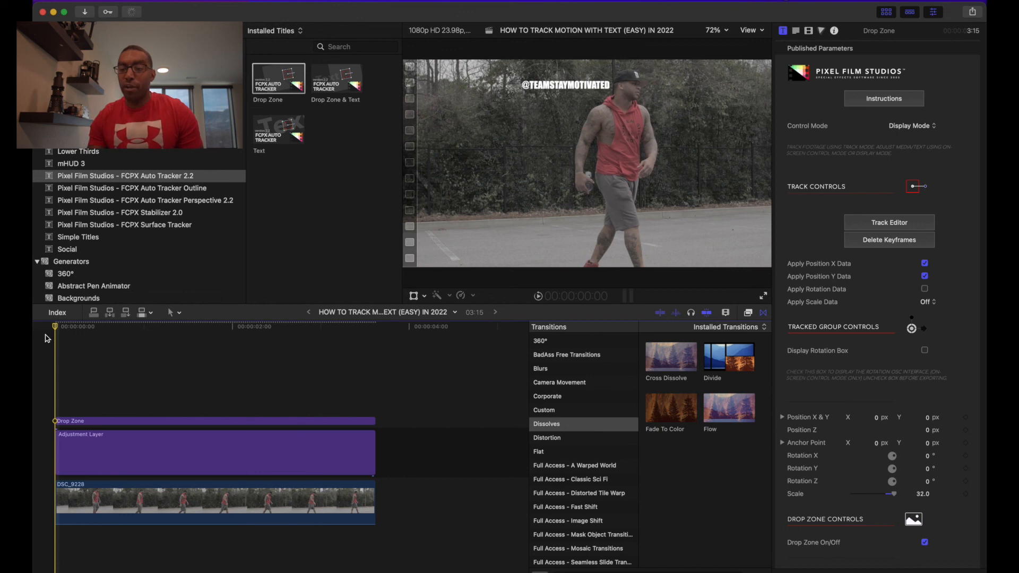
key("space")
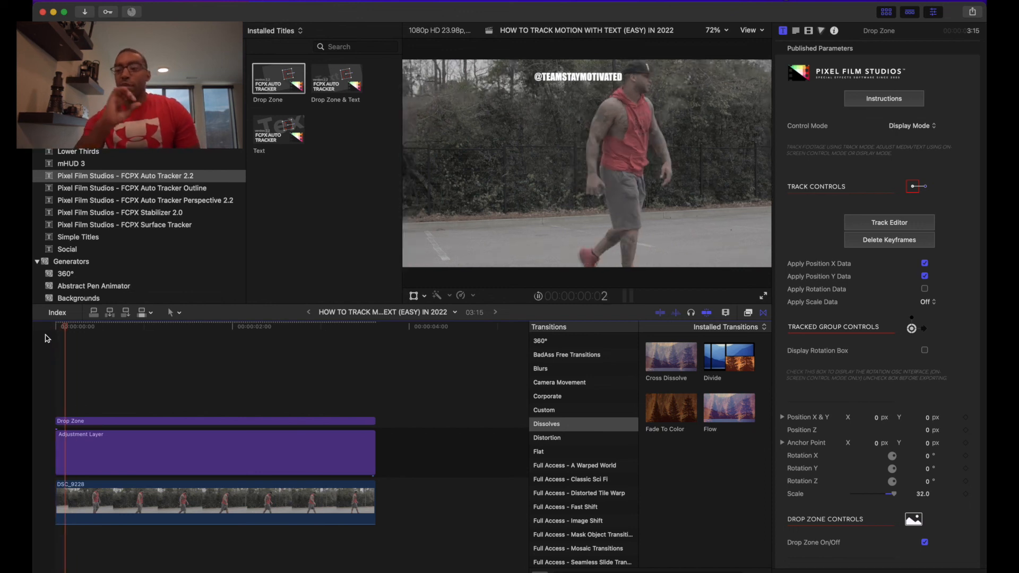